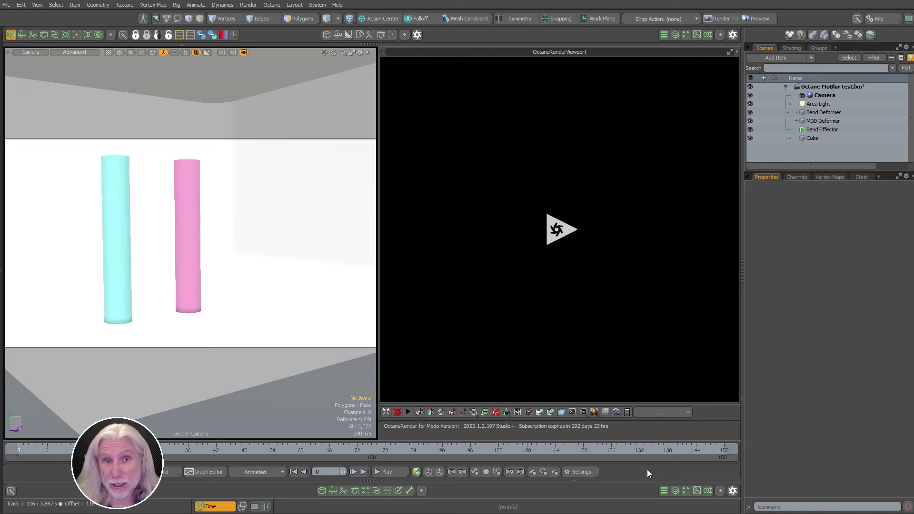
Step: Scrub the bend animation to frame 17 and inspect the mesh operations on the MDD Deformer
{"action": "left_click", "coordinate": [27, 450]}
{"action": "left_click_drag", "start_coordinate": [27, 450], "coordinate": [99, 449]}
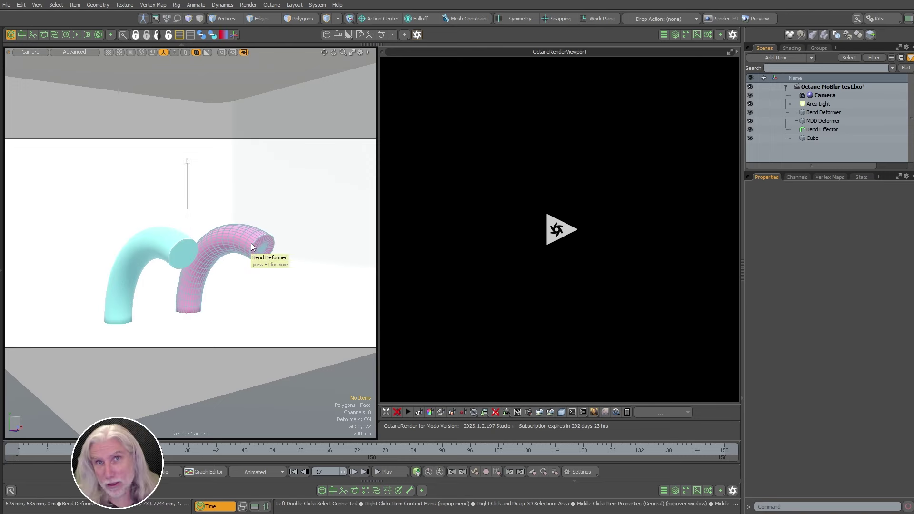
{"action": "left_click", "coordinate": [158, 244]}
{"action": "left_click", "coordinate": [676, 35]}
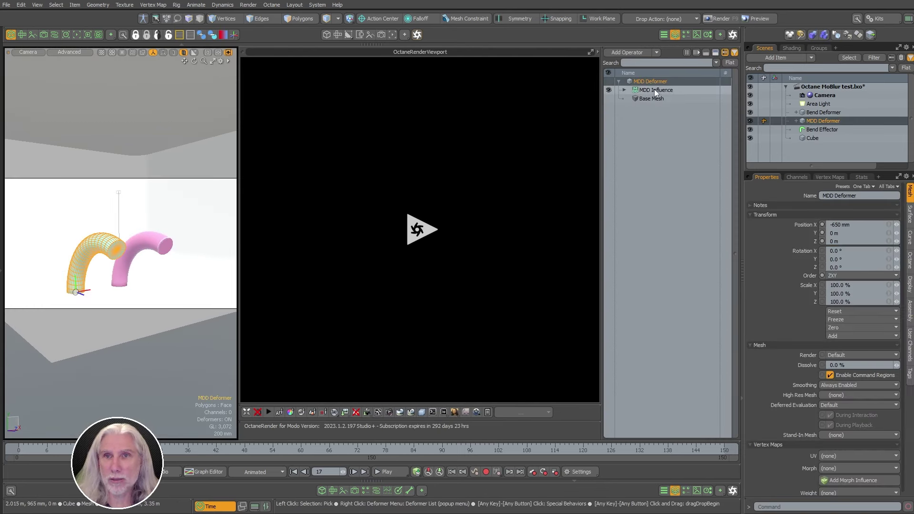
{"action": "left_click", "coordinate": [201, 376]}
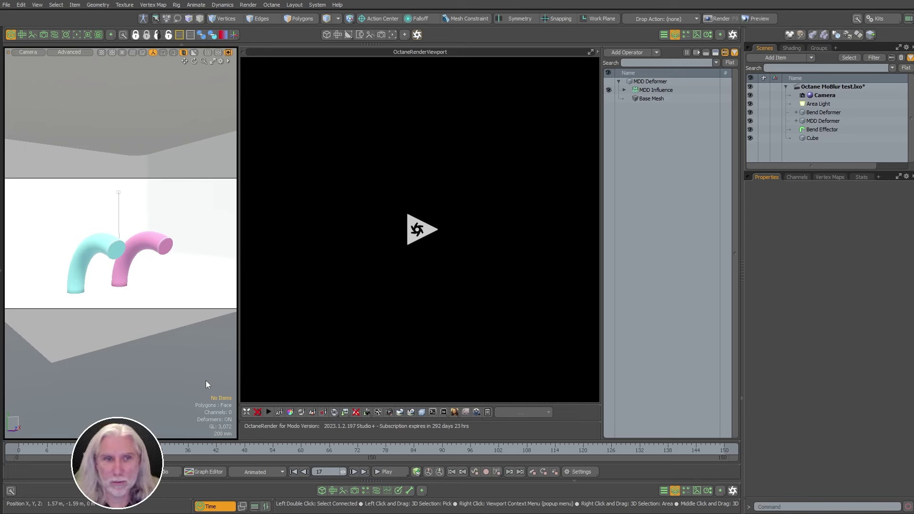
Step: Move the current time to frame 15 and start the live Octane render
{"action": "left_click_drag", "start_coordinate": [28, 450], "coordinate": [89, 450]}
{"action": "left_click", "coordinate": [269, 412]}
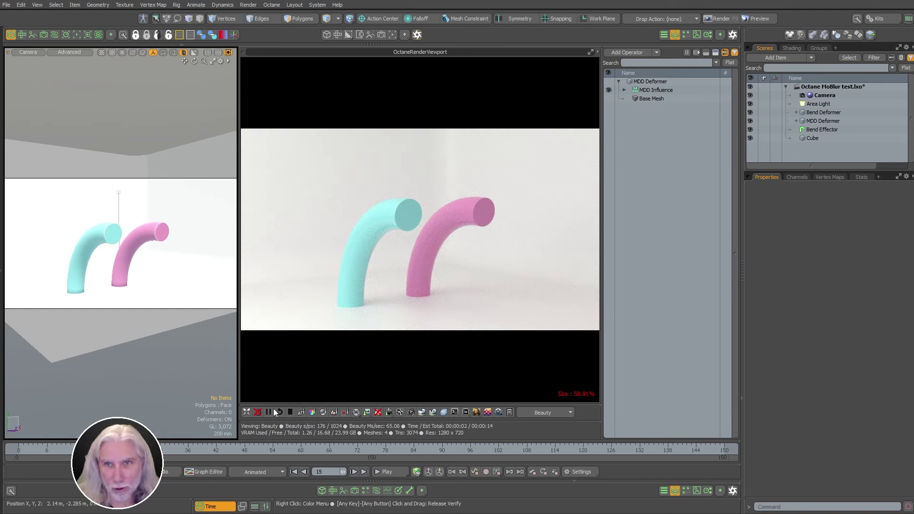
Step: Enable motion blur in the render camera's effects settings
{"action": "left_click", "coordinate": [830, 95]}
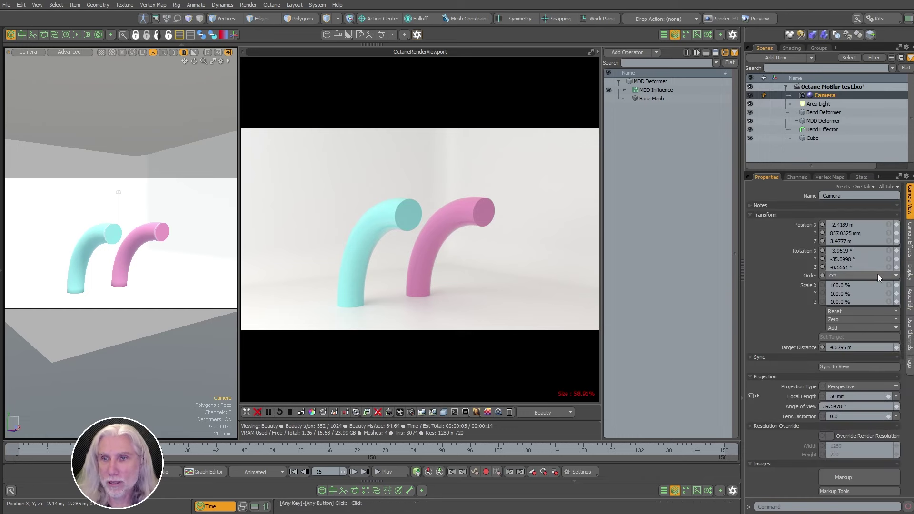
{"action": "left_click", "coordinate": [910, 239]}
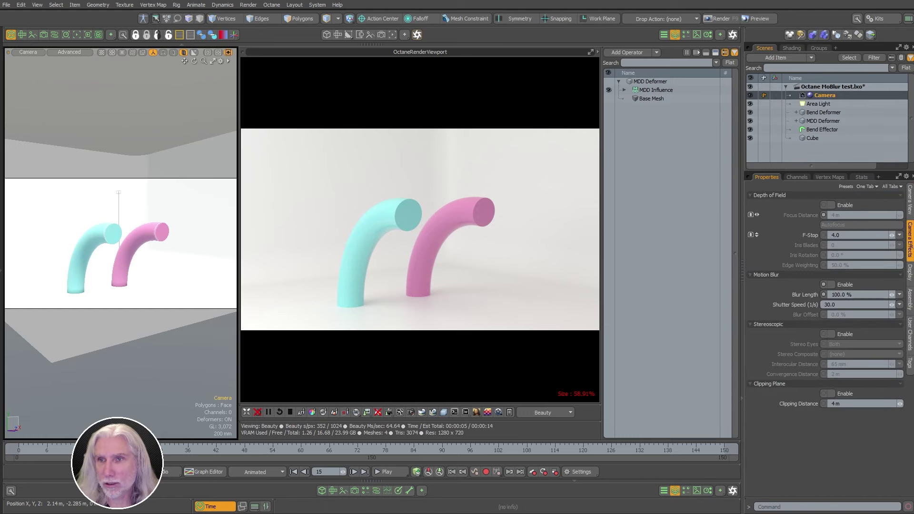
{"action": "left_click", "coordinate": [842, 283]}
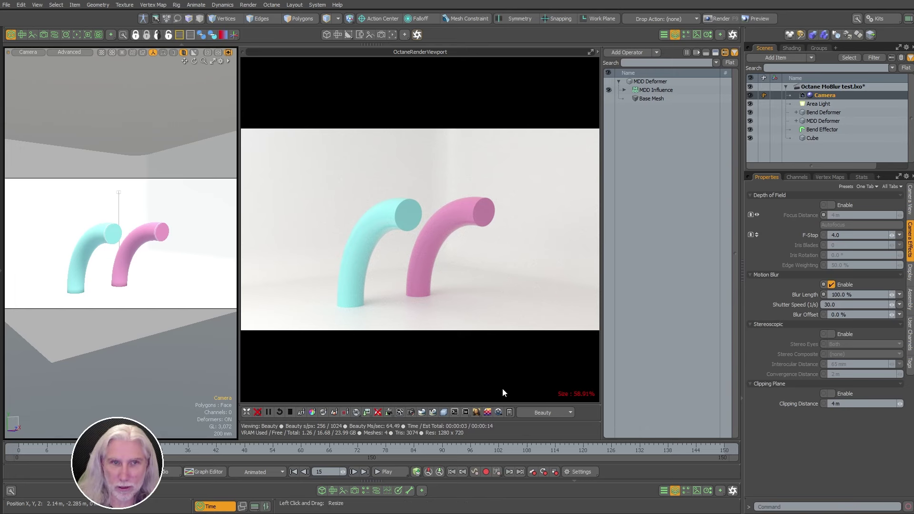
Step: Turn Live Geometry Update off and back on for the MDD Deformer and Bend Deformer meshes, and restart the render
{"action": "left_click", "coordinate": [100, 255]}
{"action": "left_click", "coordinate": [126, 256], "text": "shift"}
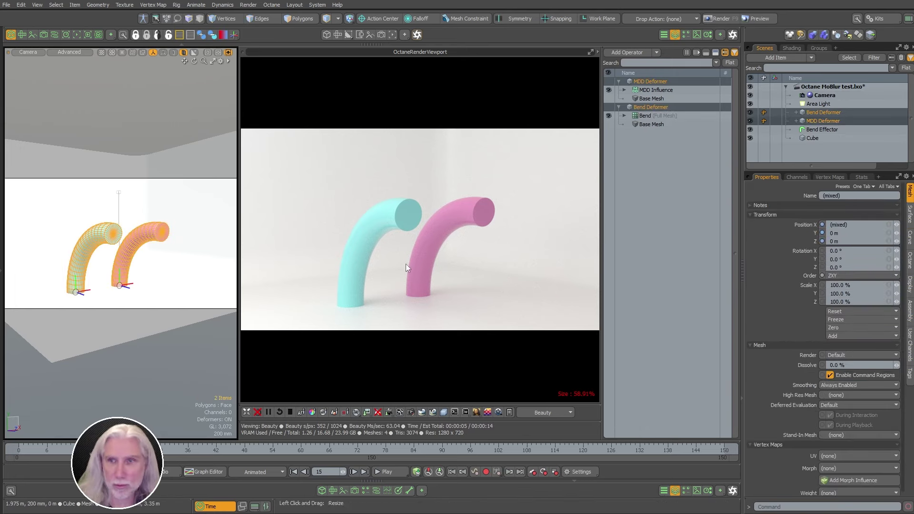
{"action": "left_click", "coordinate": [910, 260]}
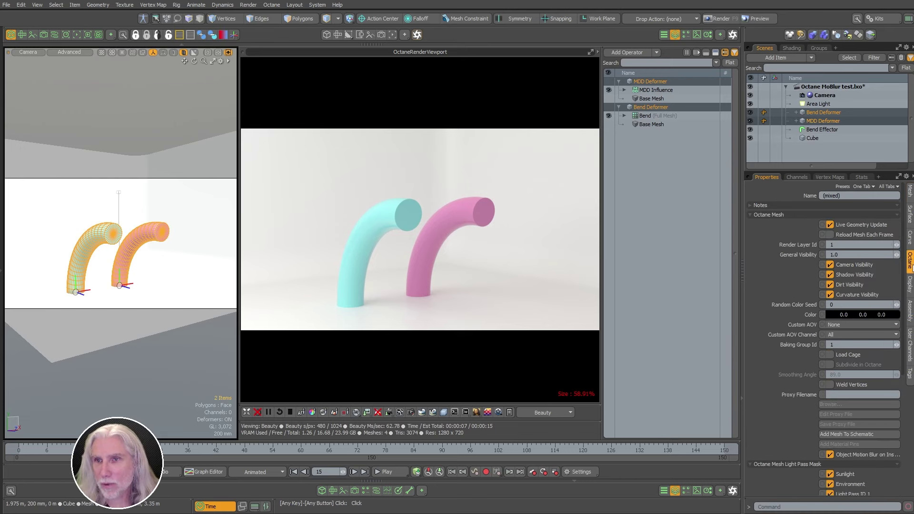
{"action": "left_click", "coordinate": [861, 225]}
{"action": "left_click", "coordinate": [520, 252]}
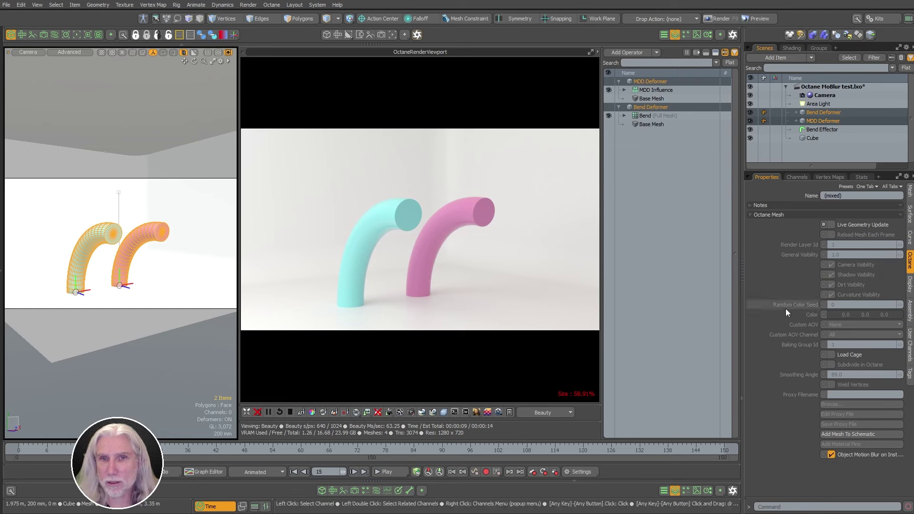
{"action": "left_click", "coordinate": [849, 225]}
{"action": "left_click", "coordinate": [525, 256]}
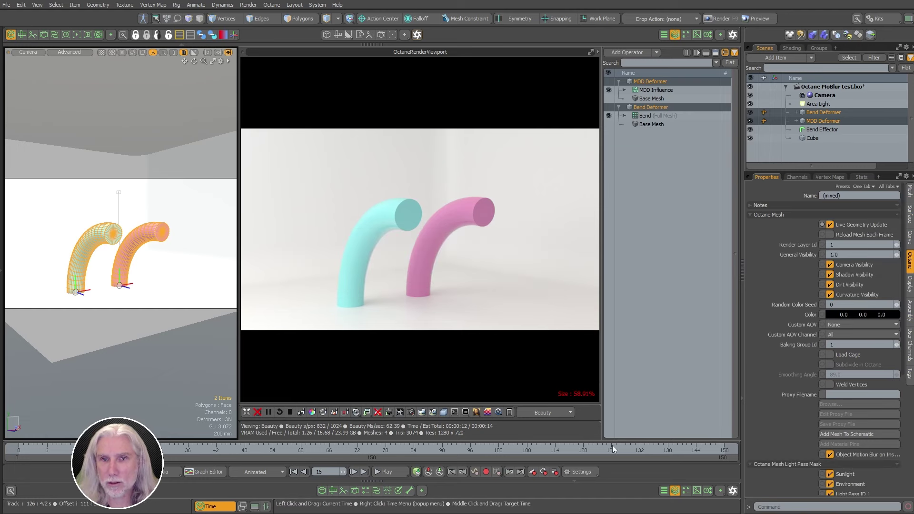
{"action": "left_click", "coordinate": [279, 412]}
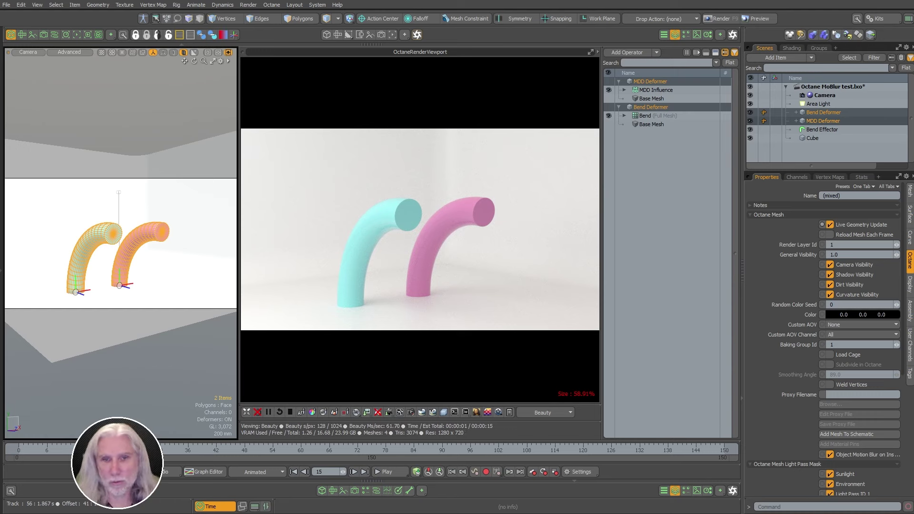
{"action": "key", "text": "Escape"}
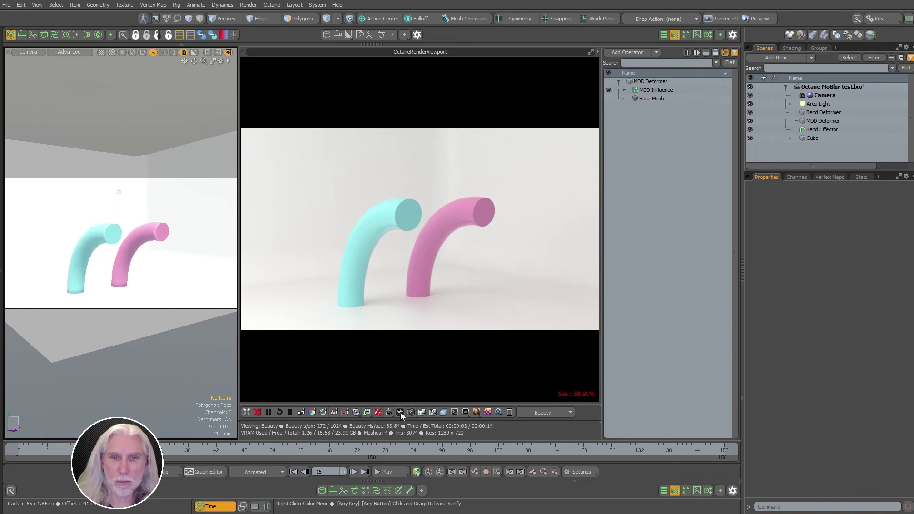
Step: Enable Camera Motion Blur and Object Motion Blur in the Octane kernel's animation settings
{"action": "left_click", "coordinate": [401, 412]}
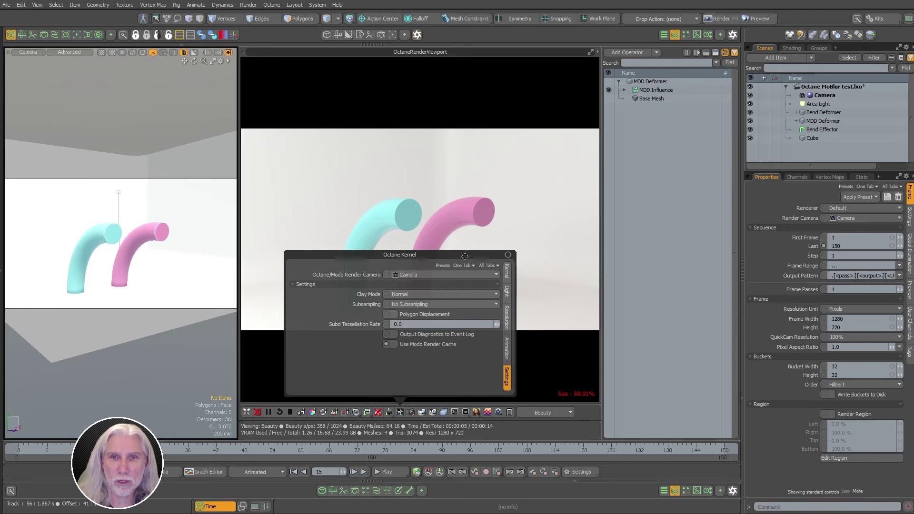
{"action": "left_click_drag", "start_coordinate": [486, 255], "coordinate": [454, 126]}
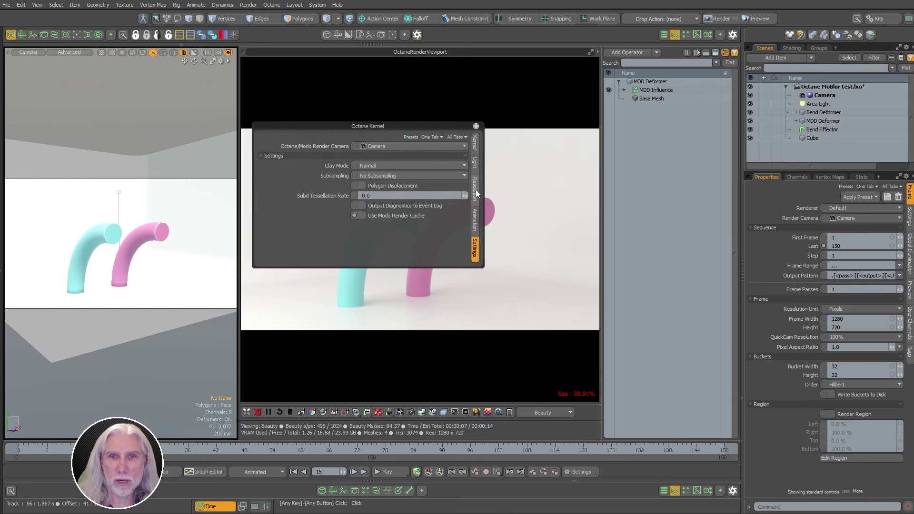
{"action": "left_click", "coordinate": [475, 219]}
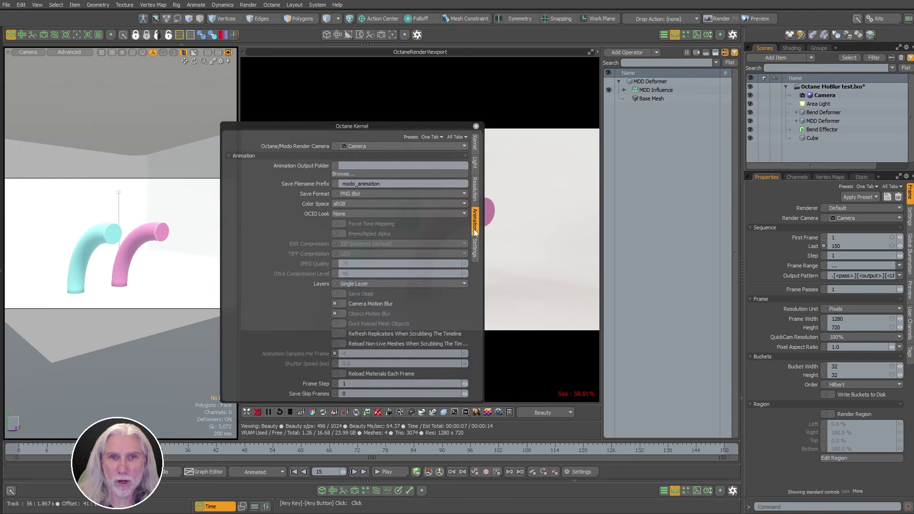
{"action": "left_click", "coordinate": [375, 303]}
{"action": "left_click_drag", "start_coordinate": [354, 188], "coordinate": [751, 182]}
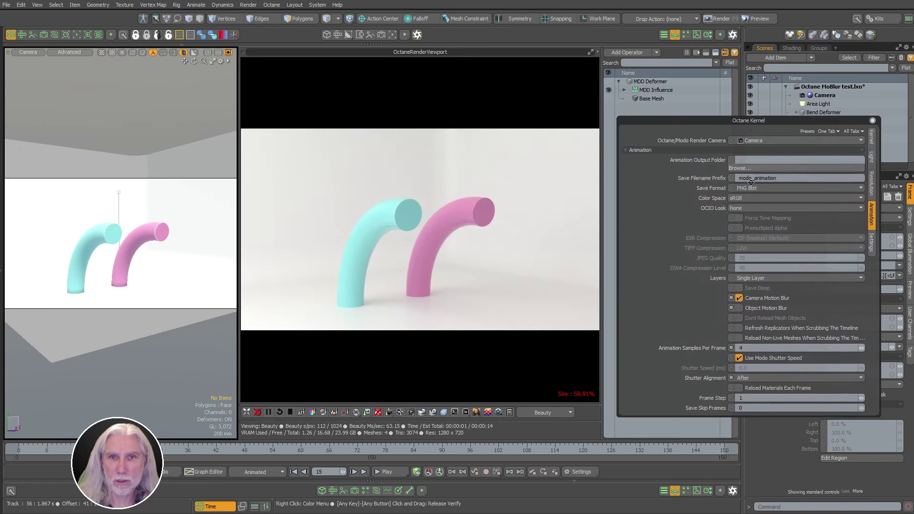
{"action": "left_click", "coordinate": [739, 308]}
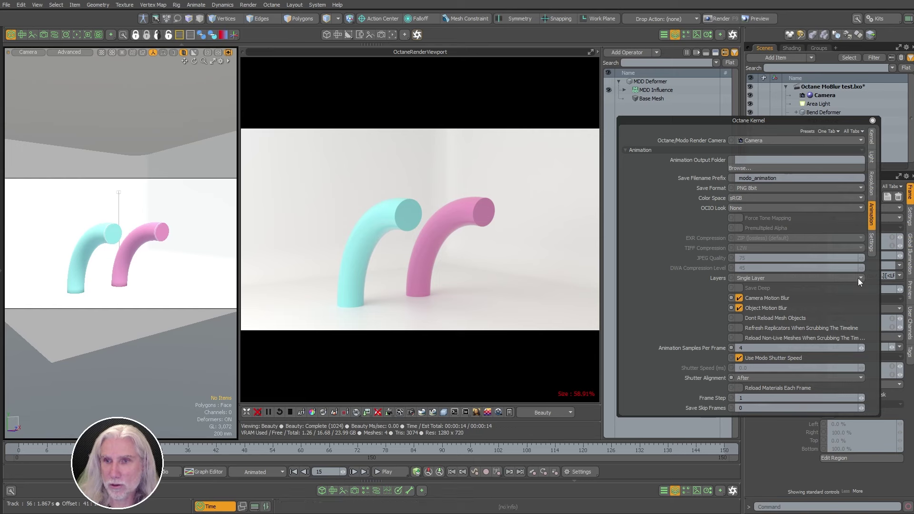
Step: Enable Use Modo Render Cache in the Octane kernel settings and restart the render
{"action": "left_click", "coordinate": [872, 249]}
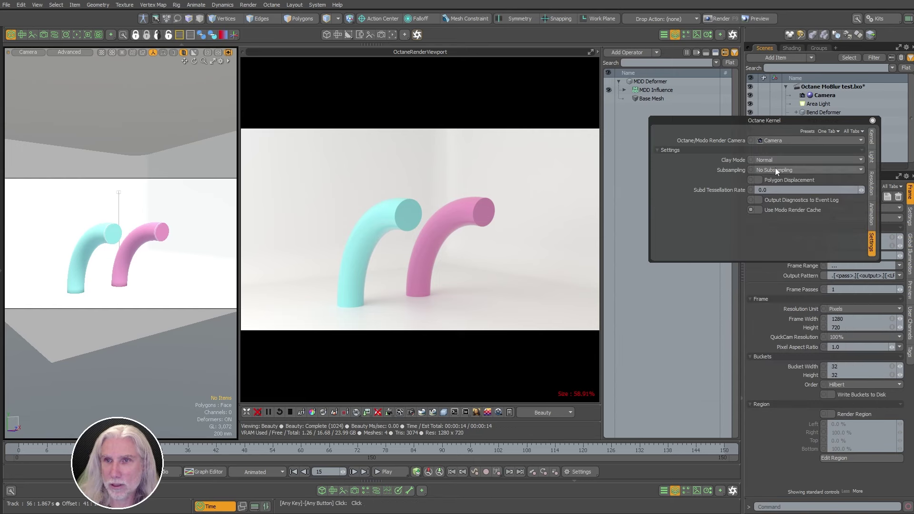
{"action": "left_click", "coordinate": [758, 210]}
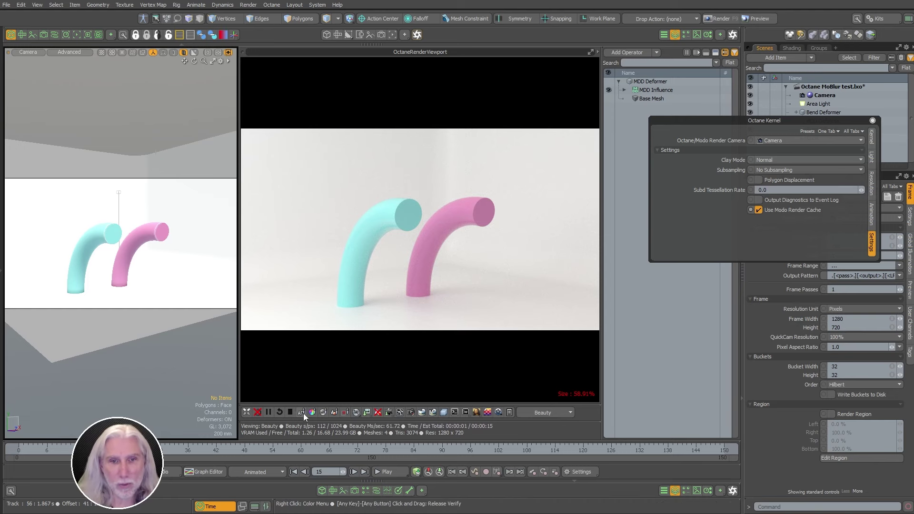
{"action": "left_click", "coordinate": [279, 413]}
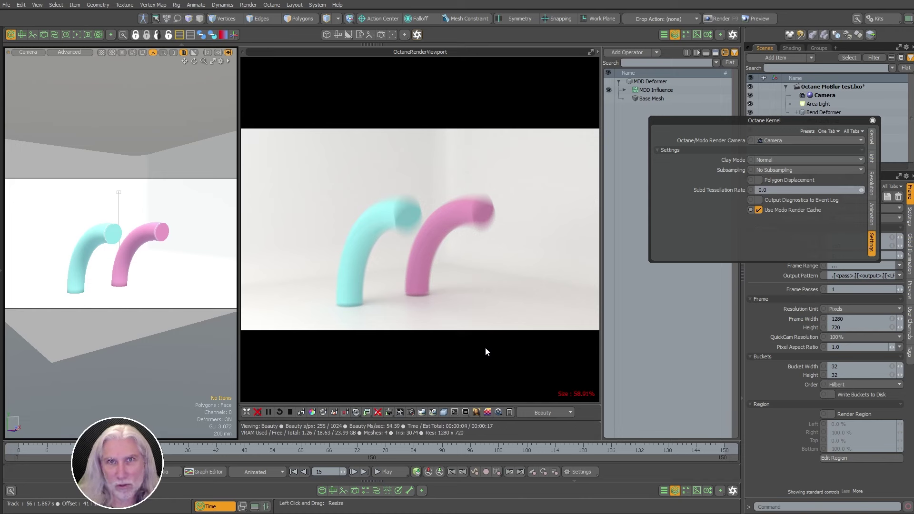
{"action": "left_click", "coordinate": [290, 411]}
{"action": "left_click", "coordinate": [269, 413]}
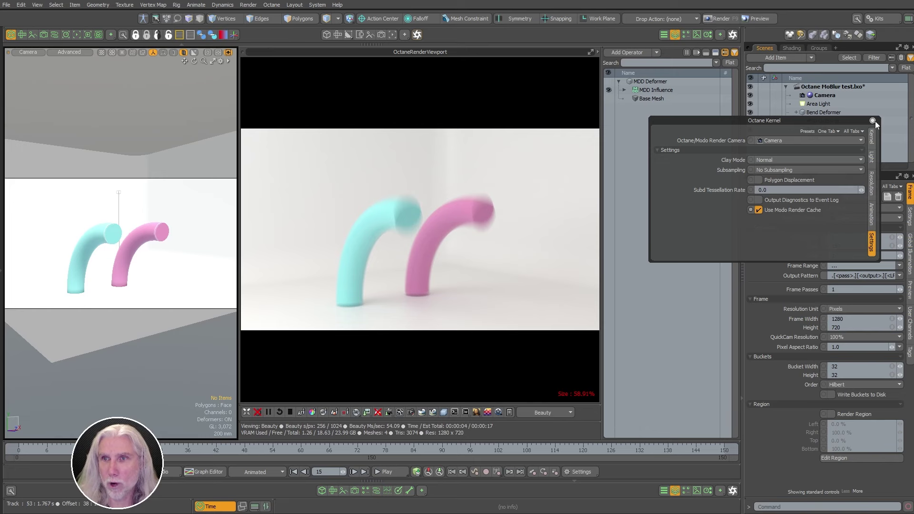
{"action": "left_click", "coordinate": [873, 120]}
Step: Set the camera's motion blur length to 200 %
{"action": "left_click", "coordinate": [832, 97]}
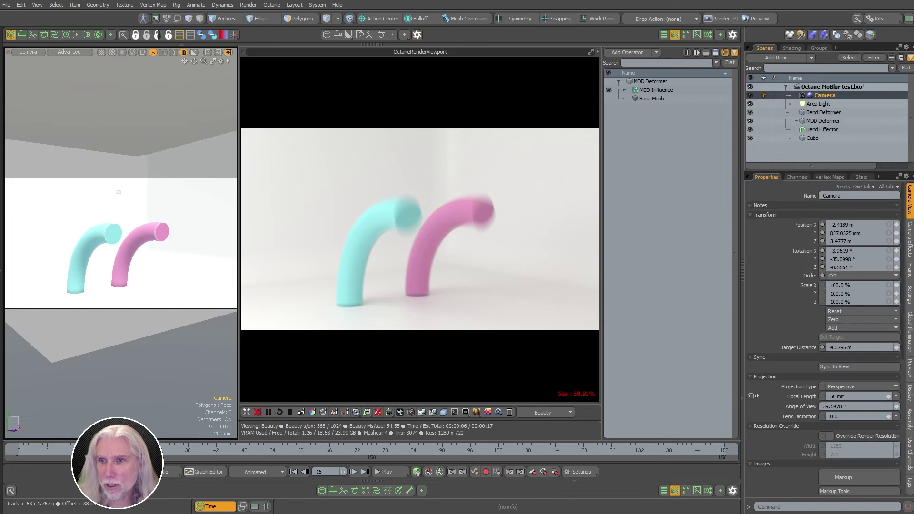
{"action": "left_click", "coordinate": [824, 96], "text": "ctrl"}
{"action": "left_click", "coordinate": [823, 96]}
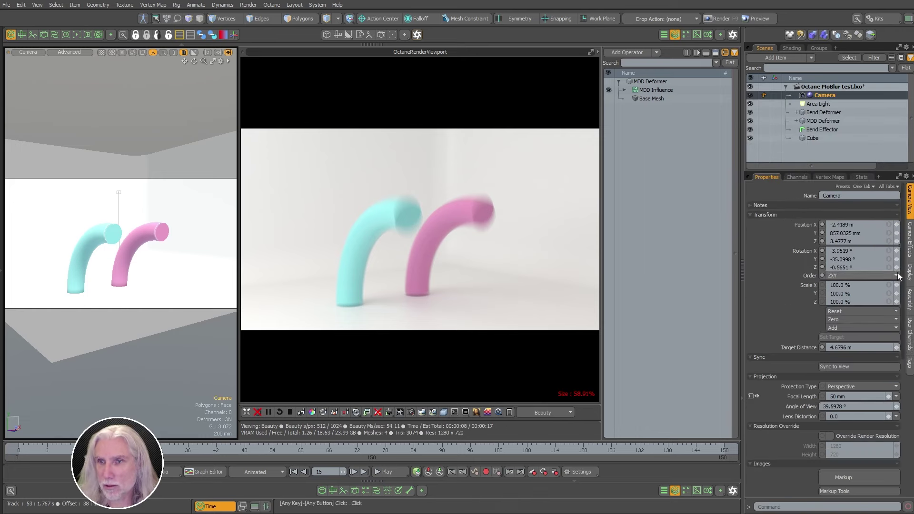
{"action": "left_click", "coordinate": [910, 238]}
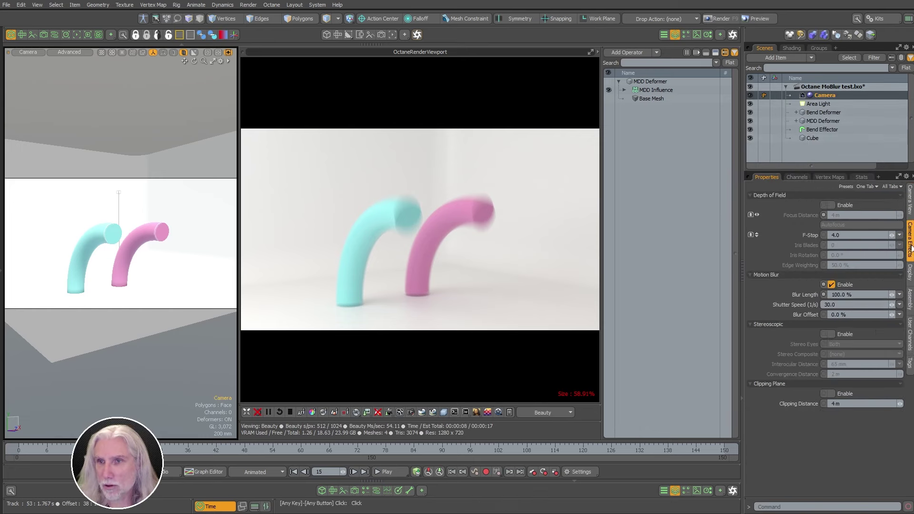
{"action": "left_click", "coordinate": [861, 295]}
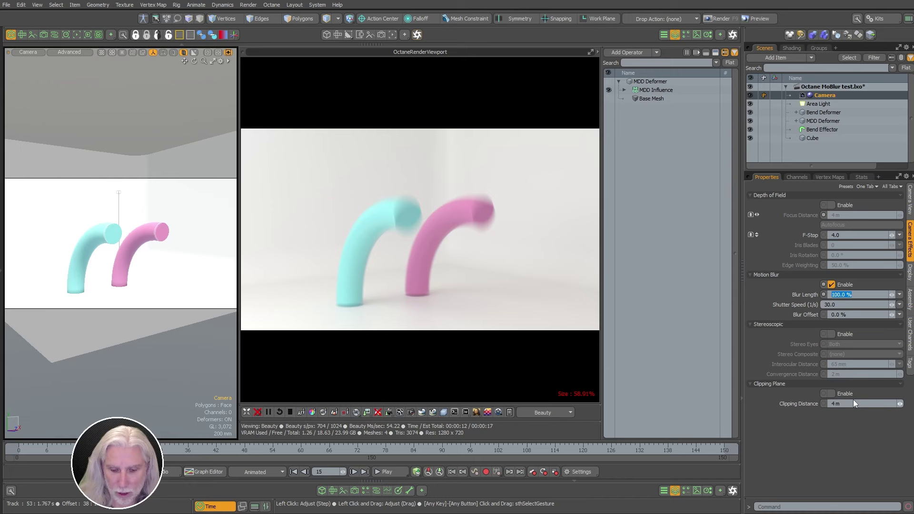
{"action": "type", "text": "200"}
{"action": "key", "text": "Return"}
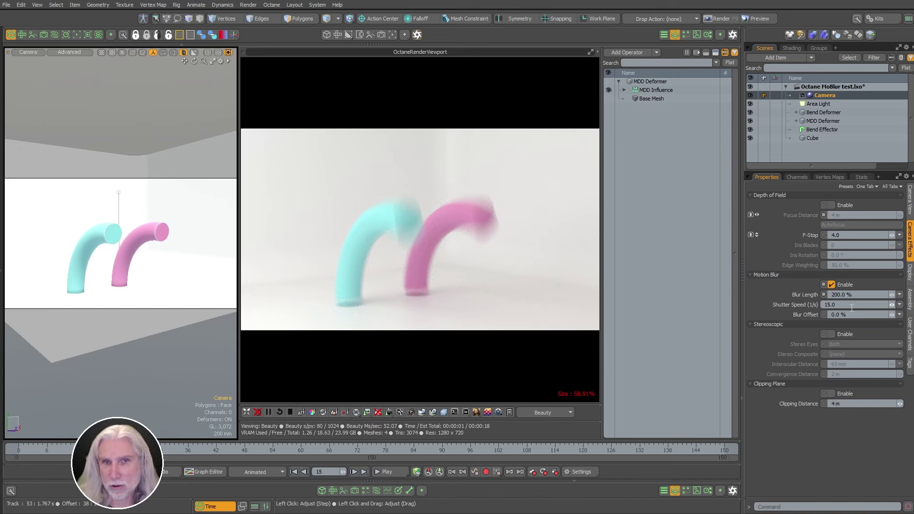
Step: Increase the camera's motion blur length to 400 %
{"action": "left_click", "coordinate": [857, 295]}
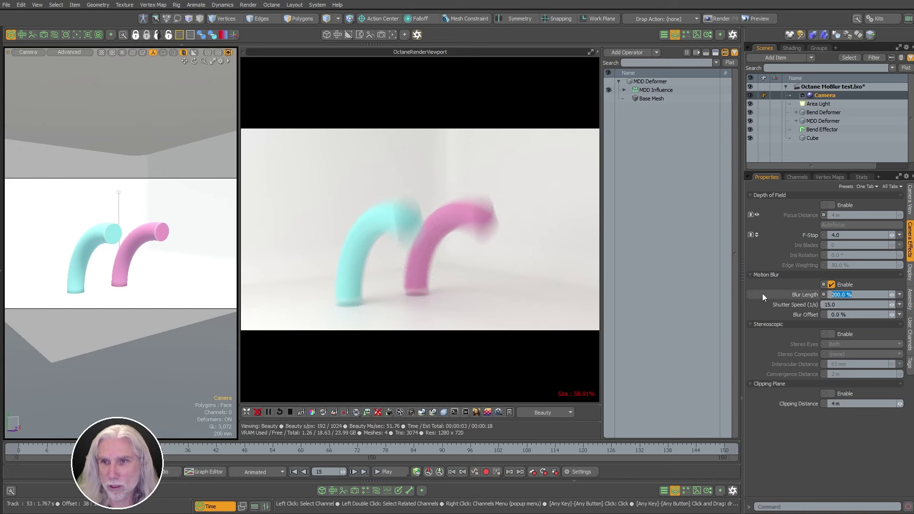
{"action": "type", "text": "400"}
{"action": "key", "text": "Return"}
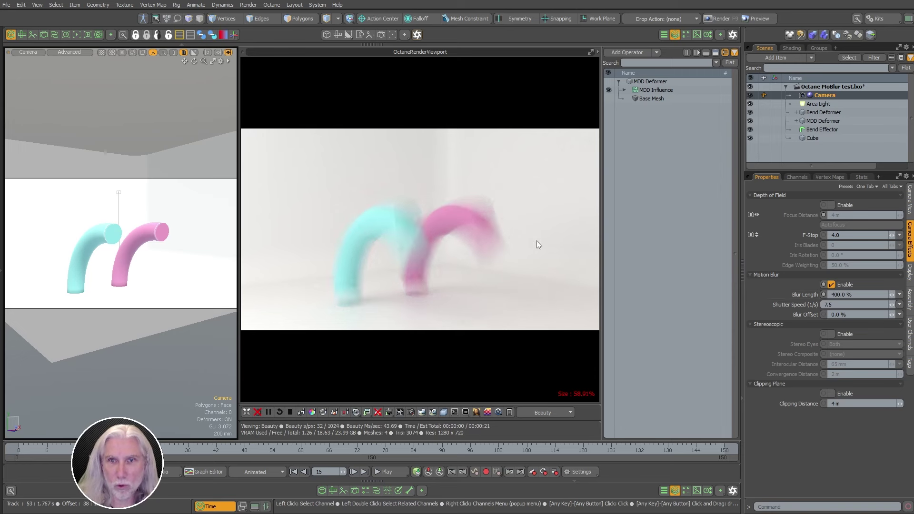
Step: Restore the camera's motion blur length to 100 %
{"action": "left_click_drag", "start_coordinate": [857, 295], "coordinate": [772, 292]}
{"action": "type", "text": "100"}
{"action": "key", "text": "Return"}
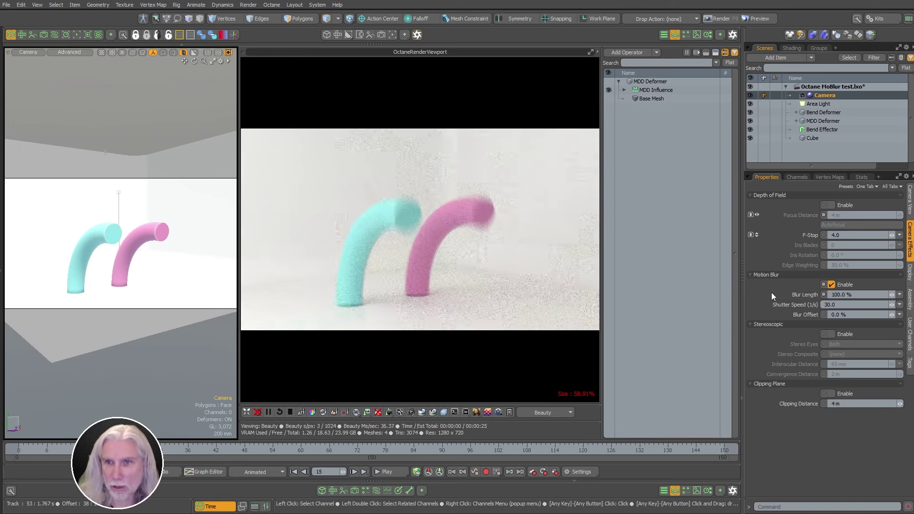
Step: Try turning off Use Modo Shutter Speed in the Octane kernel's animation settings
{"action": "left_click", "coordinate": [411, 413]}
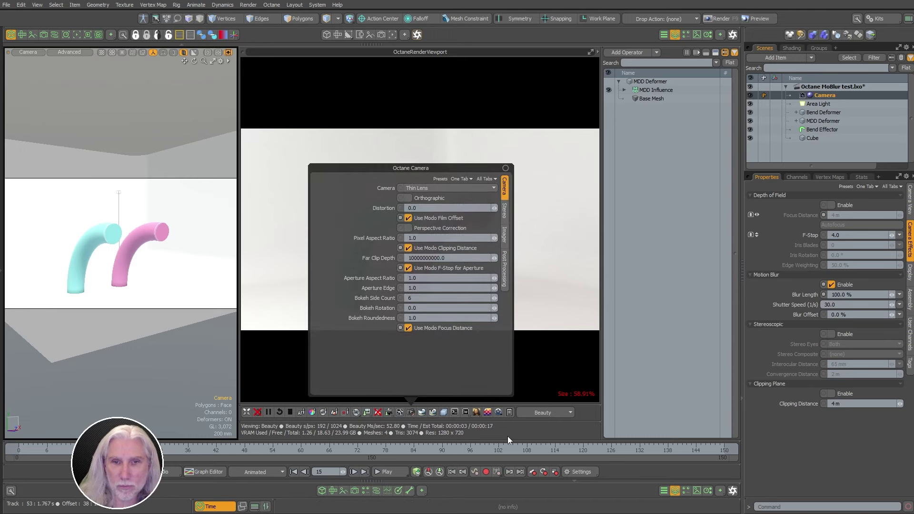
{"action": "left_click", "coordinate": [398, 413]}
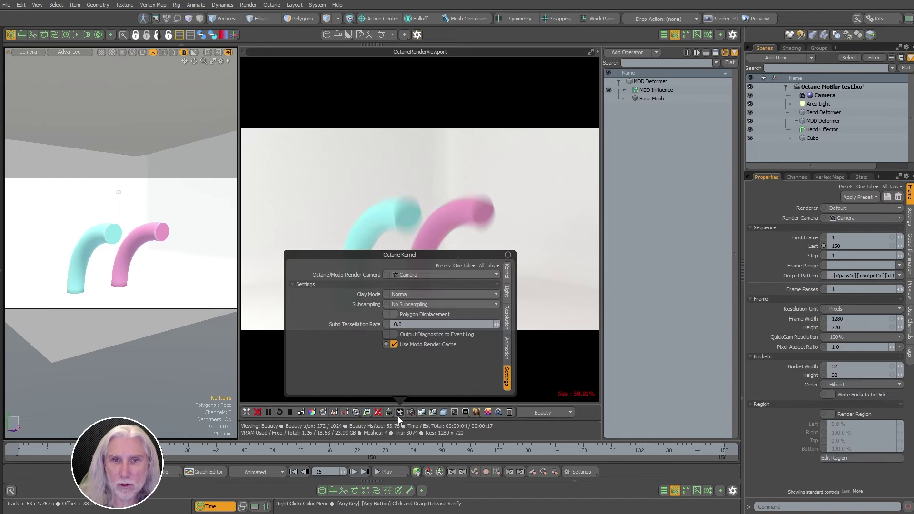
{"action": "left_click", "coordinate": [506, 348]}
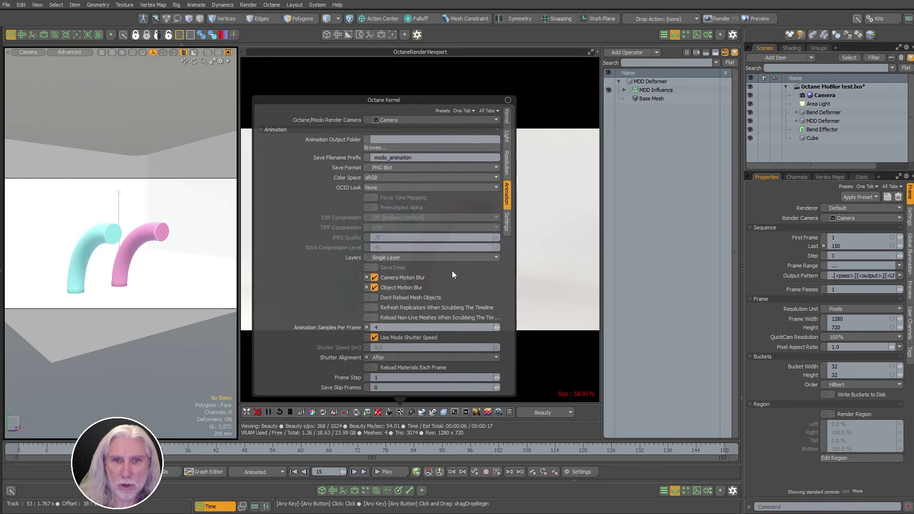
{"action": "left_click", "coordinate": [428, 339]}
{"action": "left_click_drag", "start_coordinate": [464, 101], "coordinate": [303, 101]}
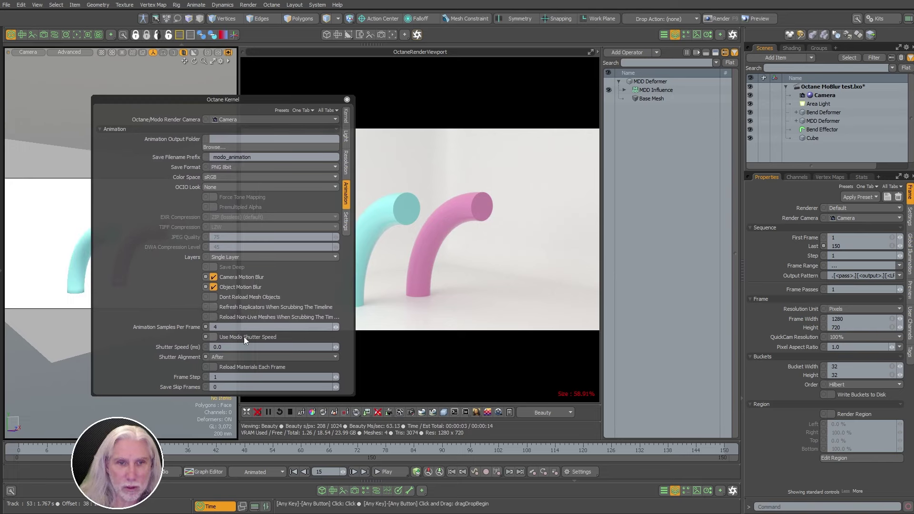
{"action": "left_click", "coordinate": [347, 100]}
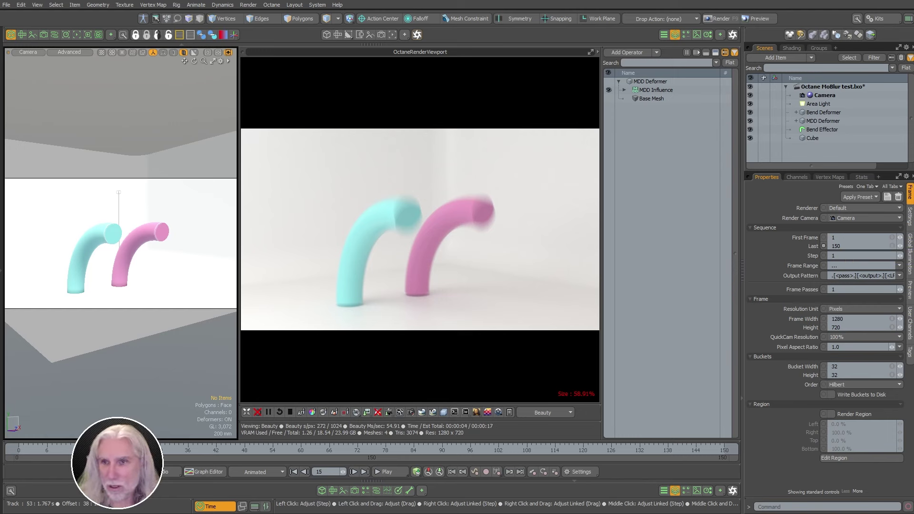
Step: Try a 200 % motion blur length on the camera, and restore it to 100 %
{"action": "left_click", "coordinate": [828, 96]}
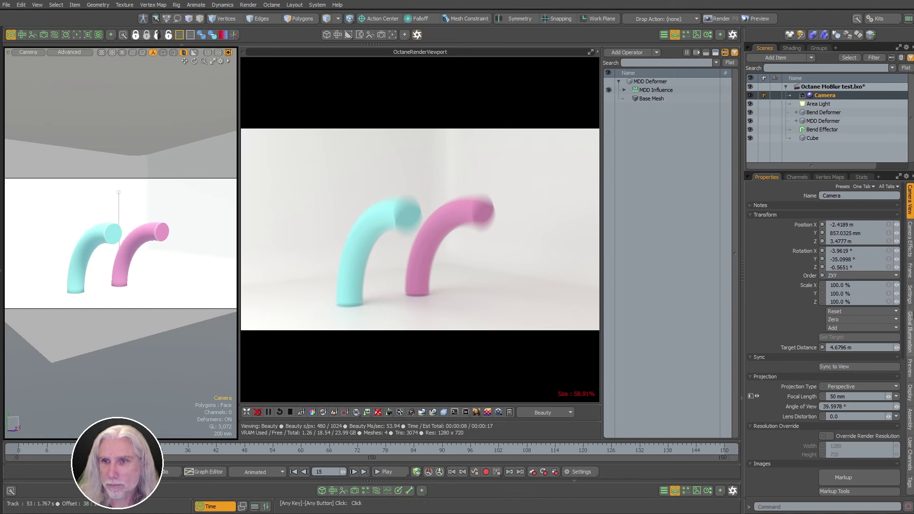
{"action": "left_click", "coordinate": [911, 243]}
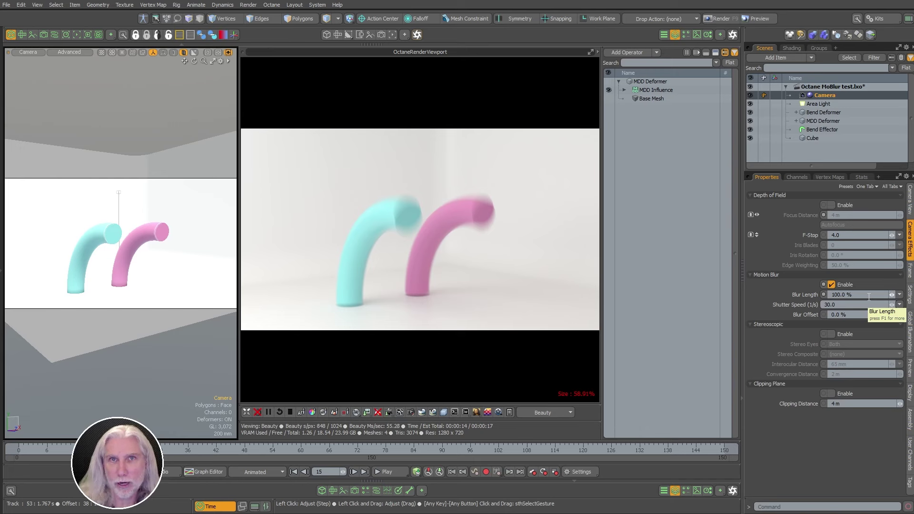
{"action": "left_click", "coordinate": [869, 295]}
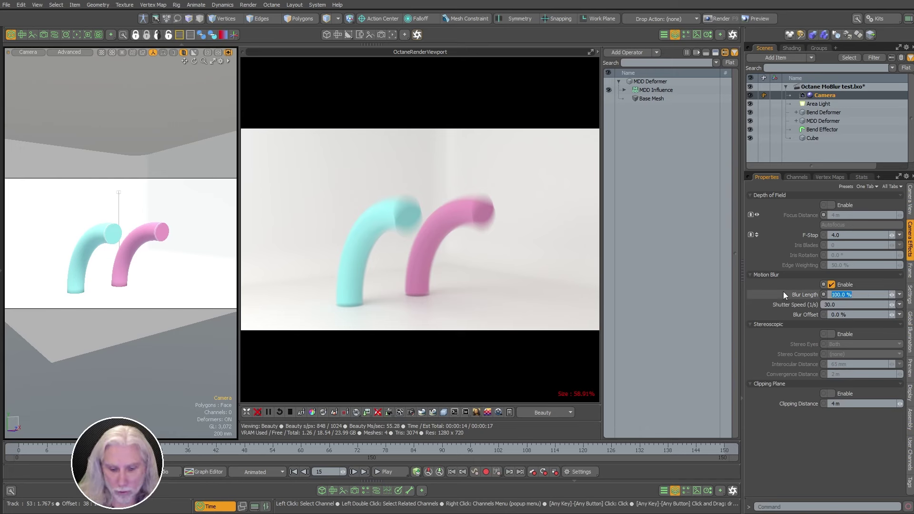
{"action": "type", "text": "200"}
{"action": "key", "text": "Return"}
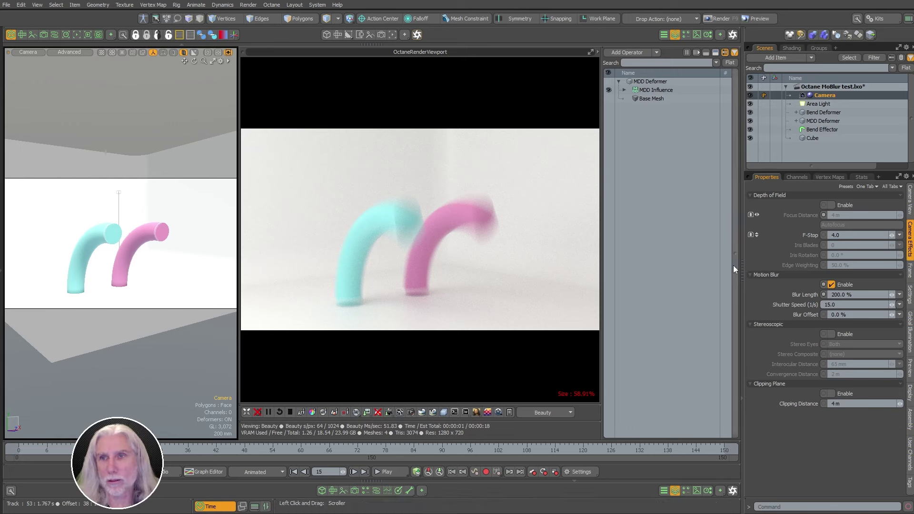
{"action": "left_click", "coordinate": [874, 296]}
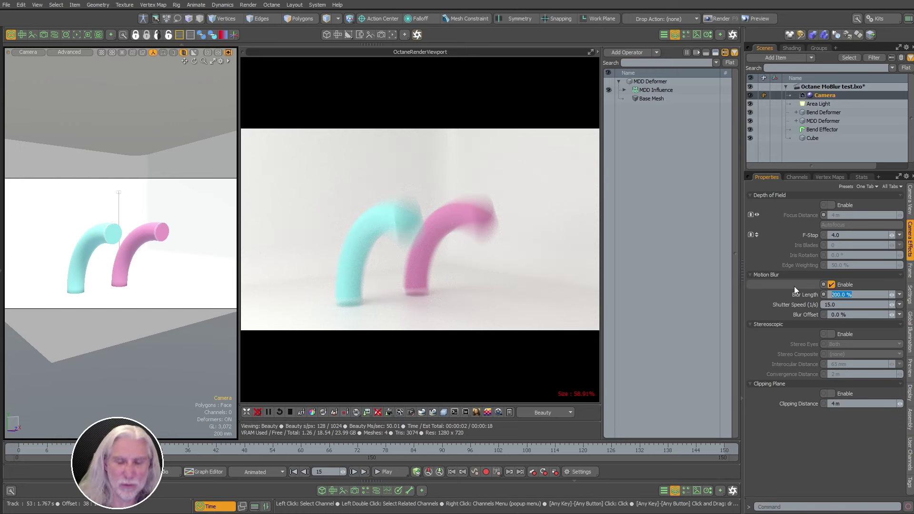
{"action": "type", "text": "100"}
{"action": "key", "text": "Return"}
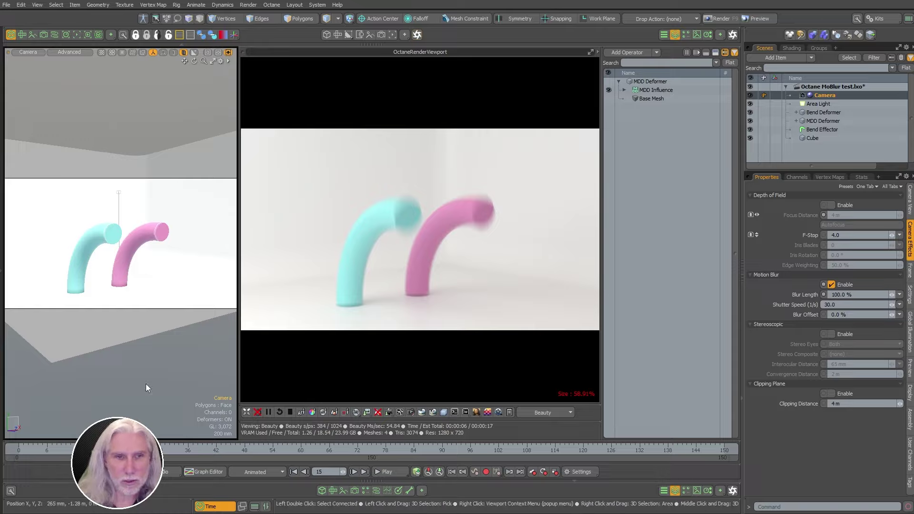
Step: Scrub the timeline to frame 27 and on to frame 67 to compare the rendered motion blur
{"action": "left_click", "coordinate": [244, 450]}
{"action": "left_click_drag", "start_coordinate": [245, 450], "coordinate": [146, 450]}
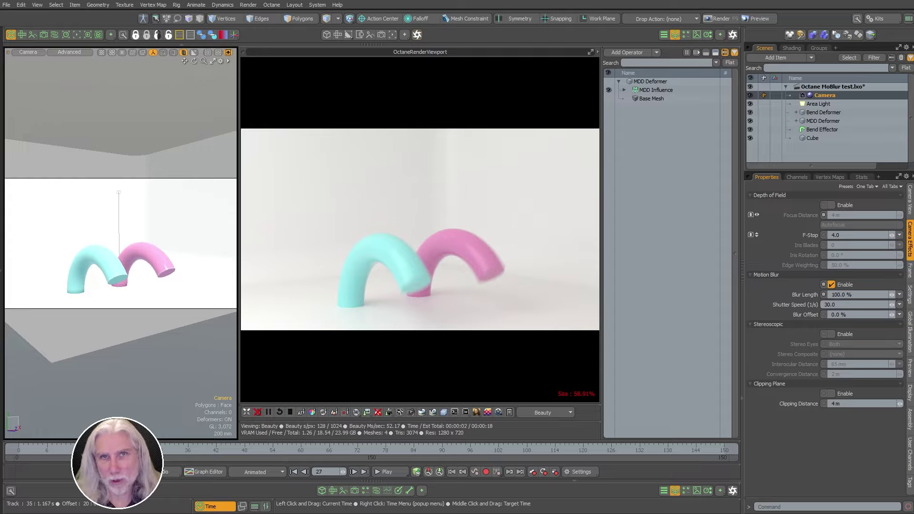
{"action": "left_click_drag", "start_coordinate": [145, 450], "coordinate": [332, 449]}
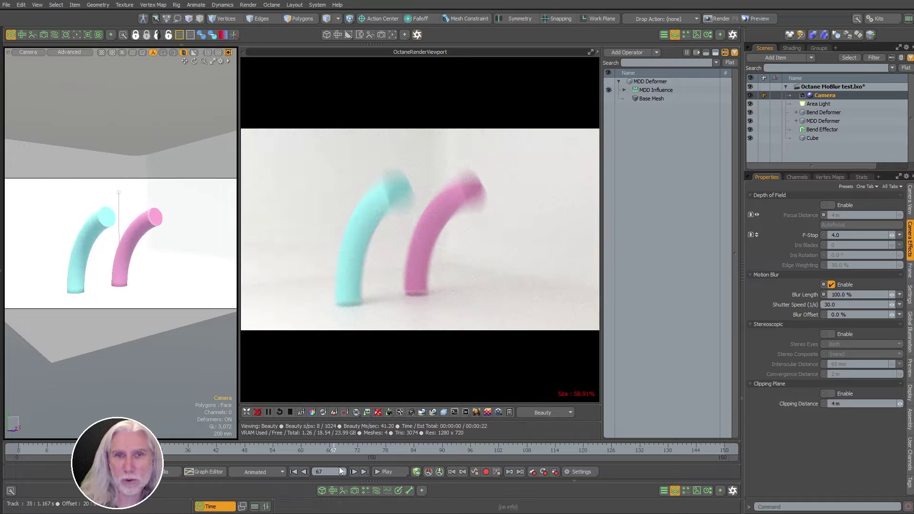
Step: Try 1 animation sample per frame in the Octane kernel's animation settings and restart the render
{"action": "left_click", "coordinate": [401, 413]}
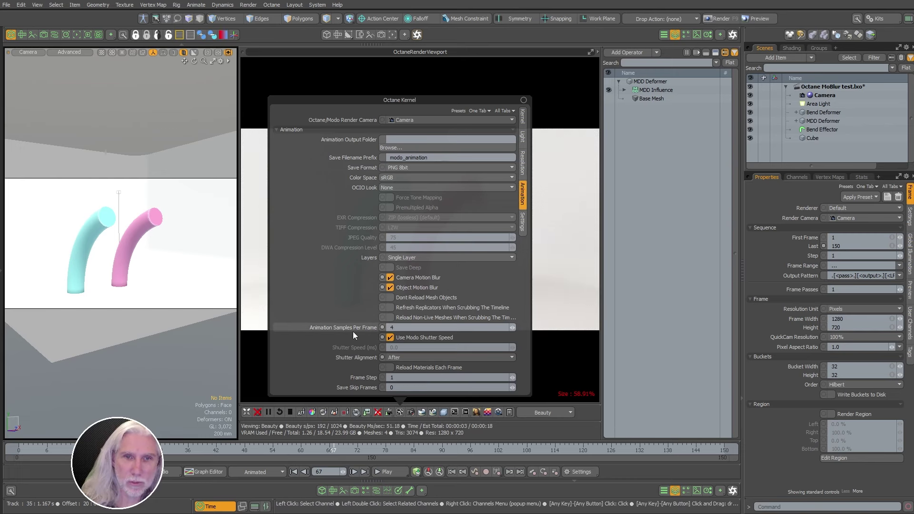
{"action": "left_click", "coordinate": [394, 328]}
{"action": "type", "text": "1"}
{"action": "key", "text": "Return"}
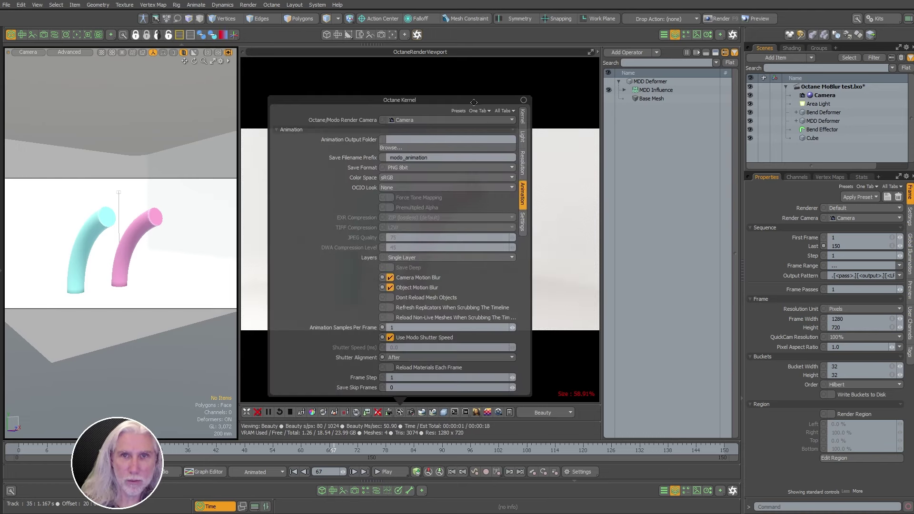
{"action": "left_click_drag", "start_coordinate": [400, 100], "coordinate": [39, 123]}
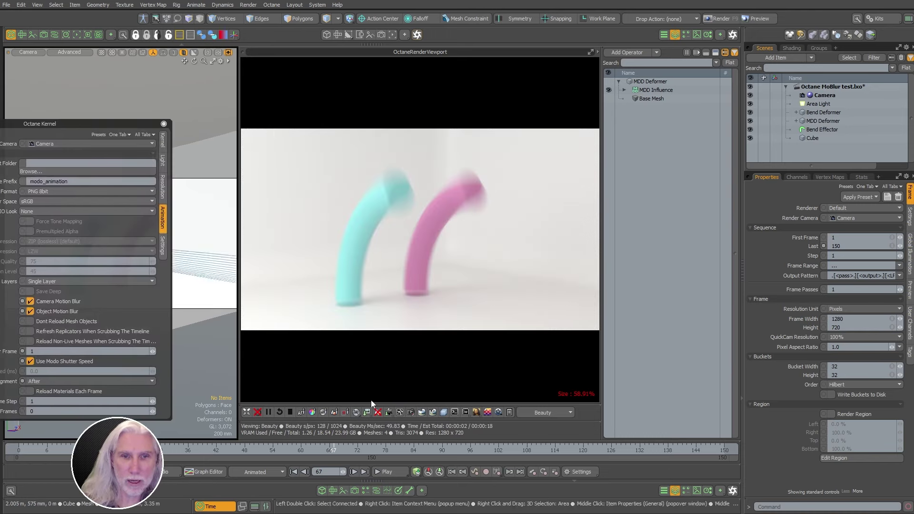
{"action": "left_click", "coordinate": [280, 412]}
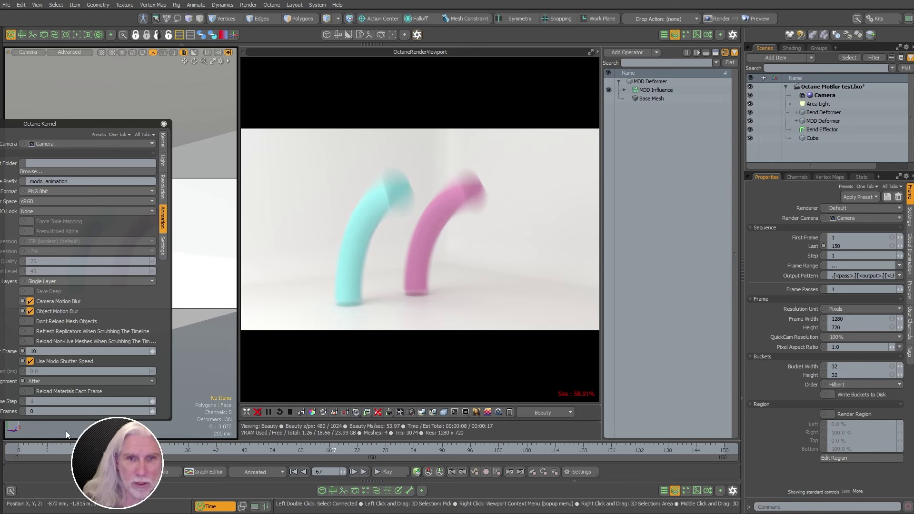
Step: Set the Octane kernel's animation samples per frame to 10, restart the render and close the kernel settings
{"action": "type", "text": "10"}
{"action": "key", "text": "Return"}
{"action": "left_click", "coordinate": [508, 253]}
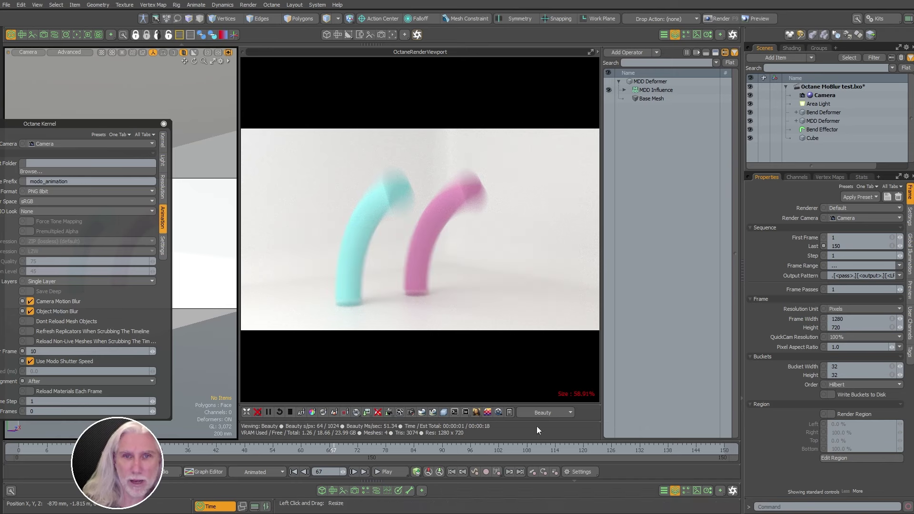
{"action": "left_click", "coordinate": [279, 413]}
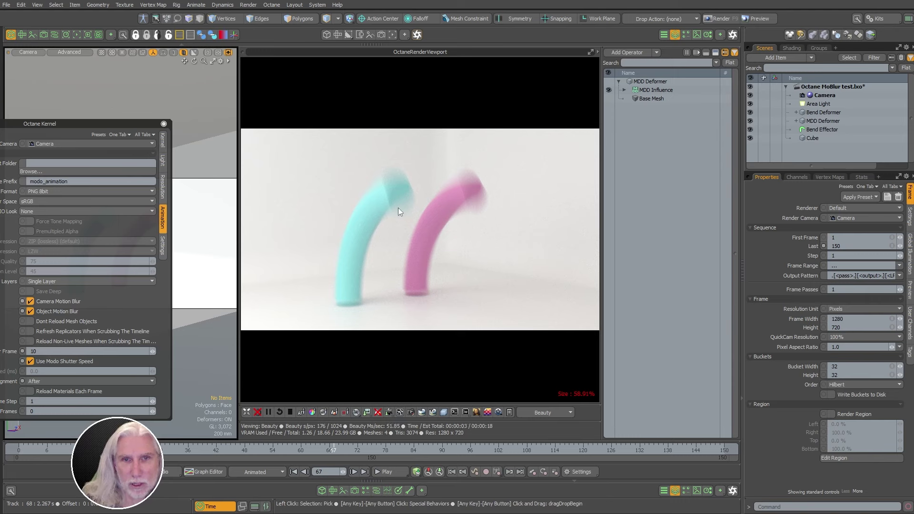
{"action": "left_click", "coordinate": [164, 124]}
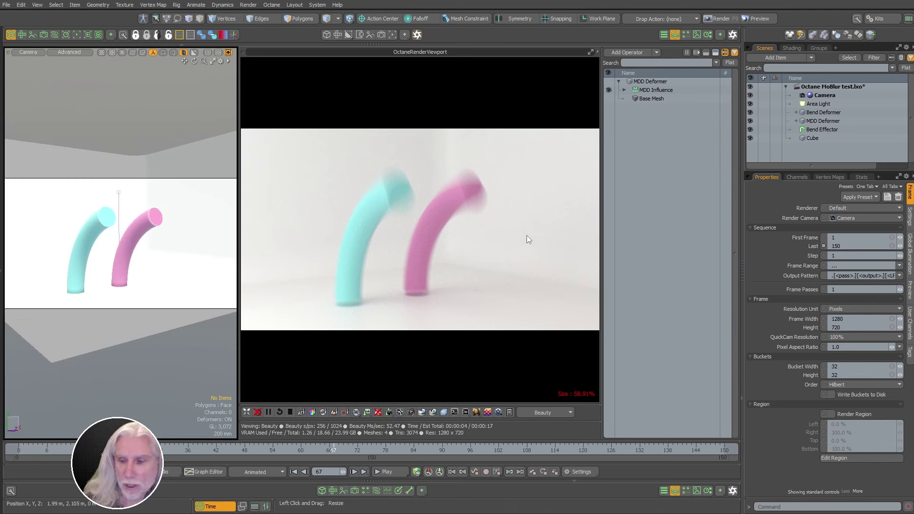
Step: Enlarge the render to 100 % with both tubes in view and move the timeline to frame 69
{"action": "scroll", "coordinate": [527, 235], "scroll_direction": "up", "scroll_amount": 5}
{"action": "scroll", "coordinate": [527, 235], "scroll_direction": "down", "scroll_amount": 2}
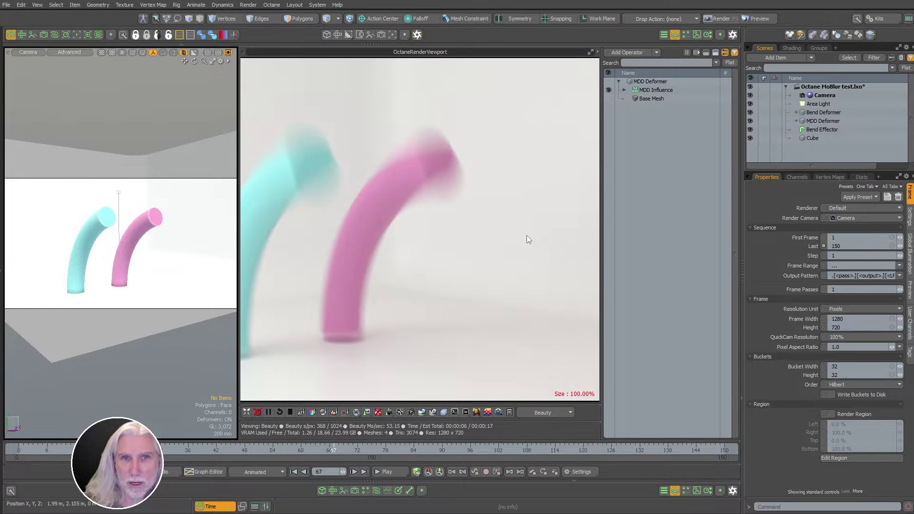
{"action": "left_click_drag", "start_coordinate": [420, 244], "coordinate": [520, 244]}
{"action": "mouse_move", "coordinate": [334, 448]}
{"action": "left_mouse_down"}
{"action": "mouse_move", "coordinate": [325, 448]}
{"action": "mouse_move", "coordinate": [584, 449]}
{"action": "mouse_move", "coordinate": [18, 449]}
{"action": "mouse_move", "coordinate": [343, 451]}
{"action": "left_mouse_up"}
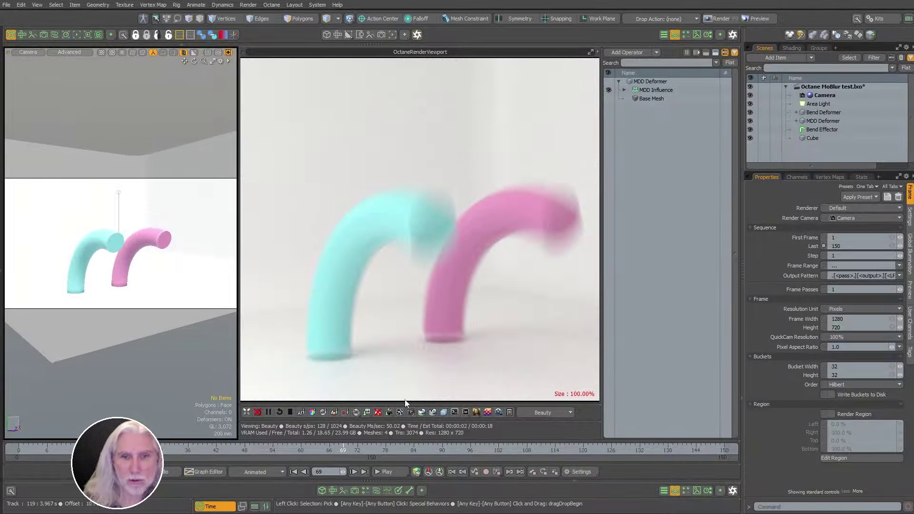
Step: Review the camera's motion blur settings and open the Octane kernel's animation settings
{"action": "left_click", "coordinate": [388, 413]}
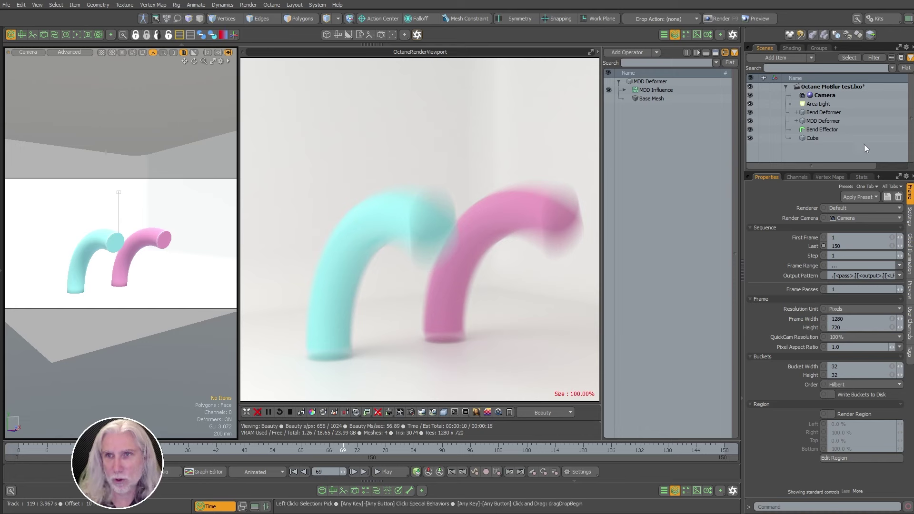
{"action": "left_click", "coordinate": [832, 95]}
{"action": "left_click", "coordinate": [910, 240]}
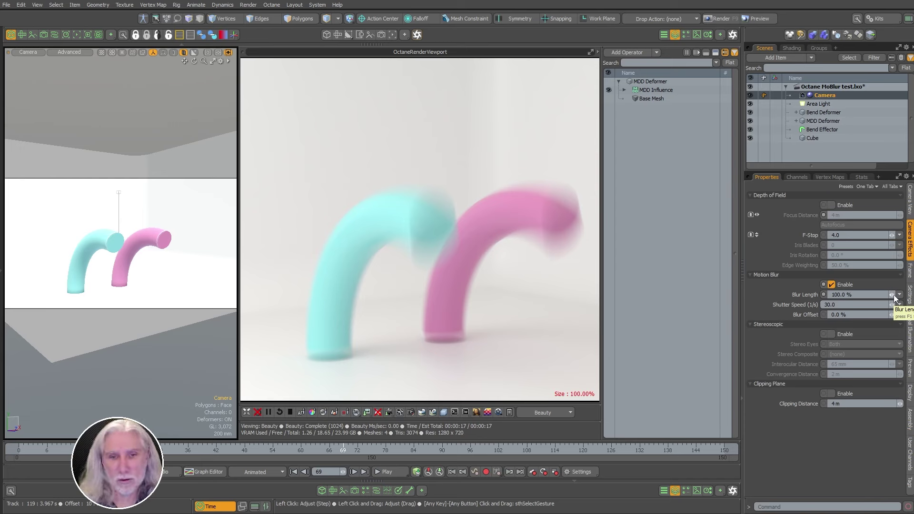
{"action": "left_click", "coordinate": [400, 412]}
{"action": "left_click", "coordinate": [522, 223]}
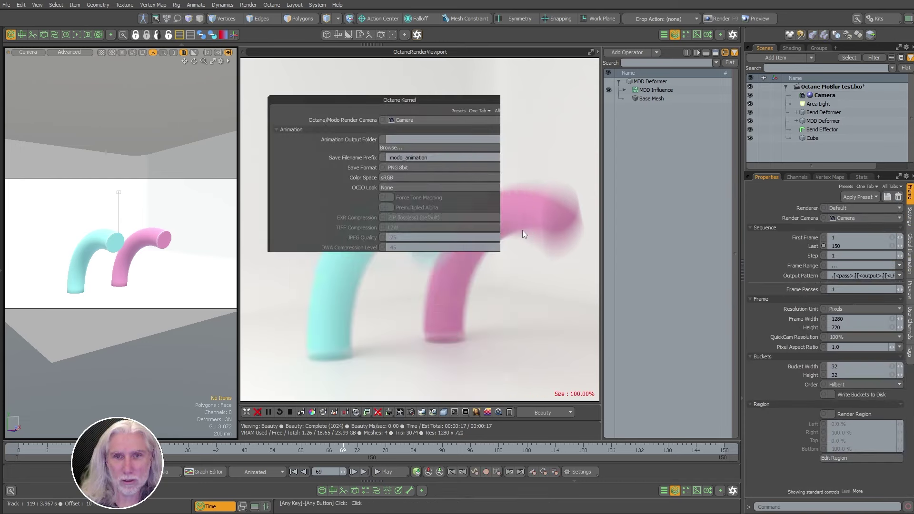